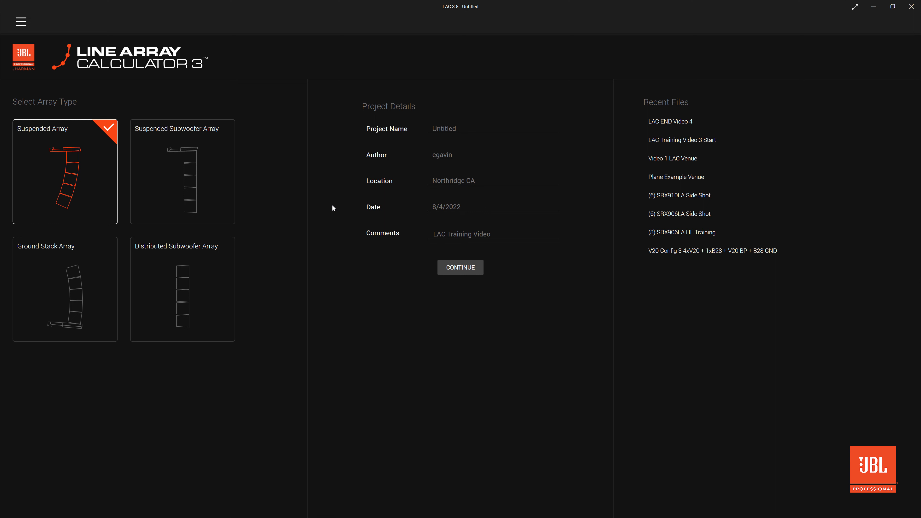
Start the new project to reach the Venue tab with its default 3 m to 38.1 m plane.
left_click(465, 271)
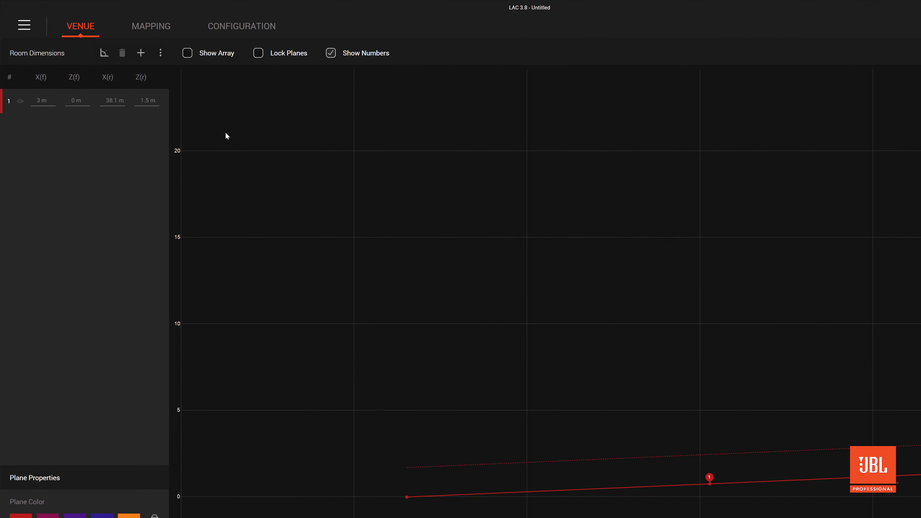
Switch the application measurement units to Imperial (ft / lb / F) in Application Options.
left_click(26, 28)
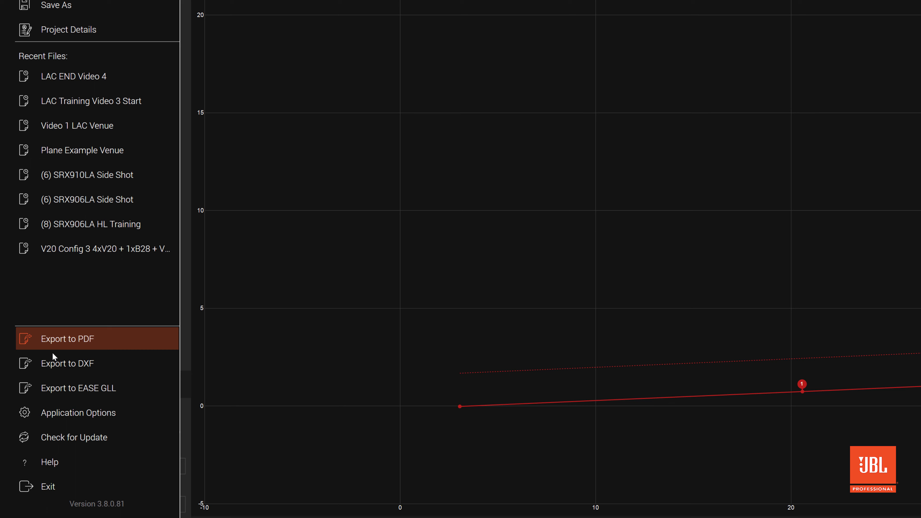
left_click(54, 412)
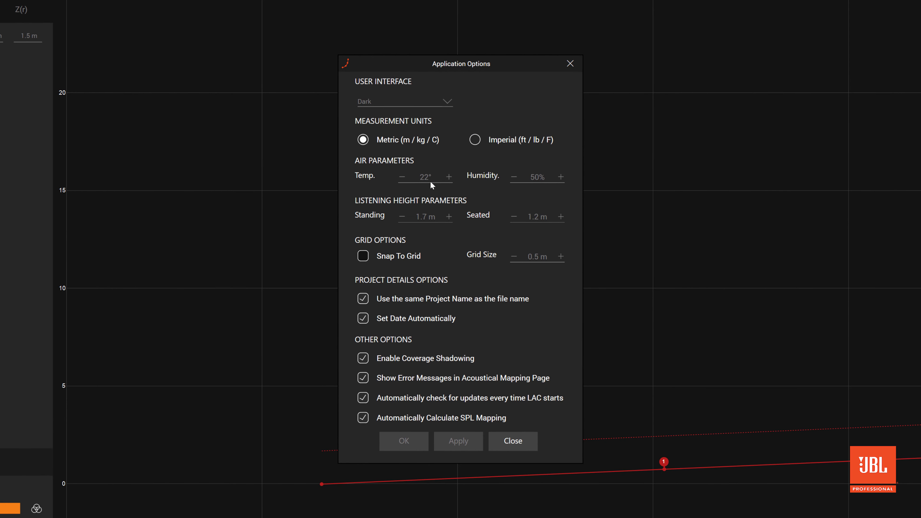
left_click(474, 140)
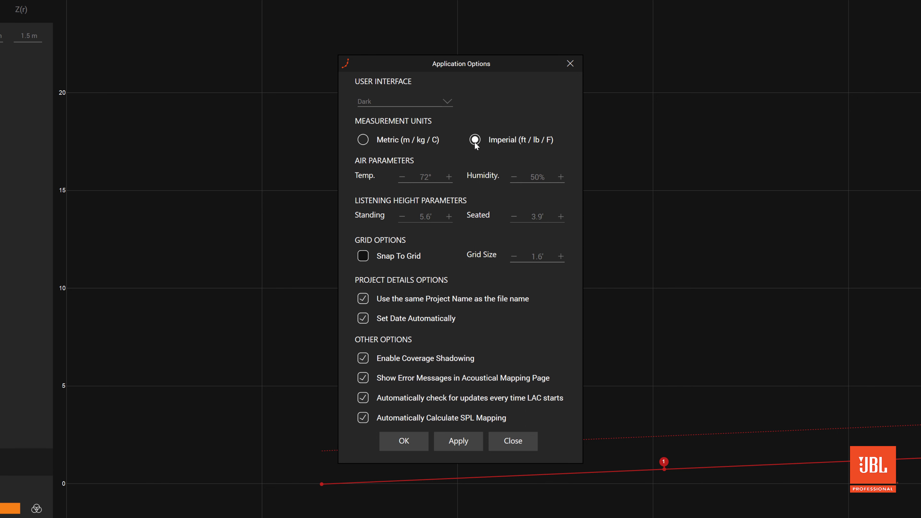
left_click(453, 448)
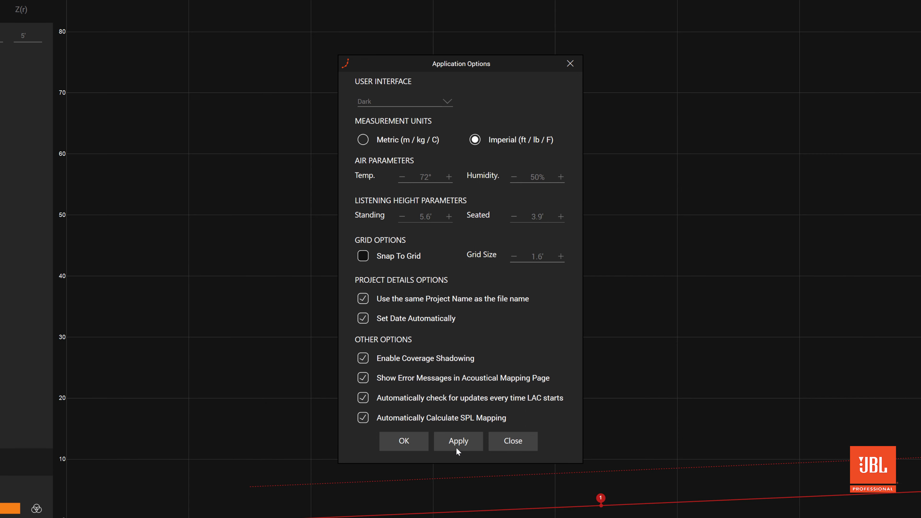
left_click(510, 441)
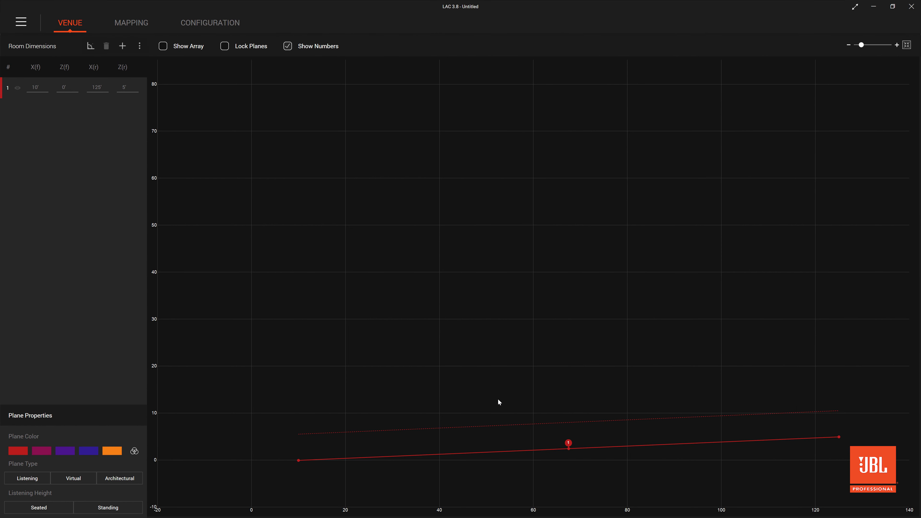
scroll(502, 392, "up", 3)
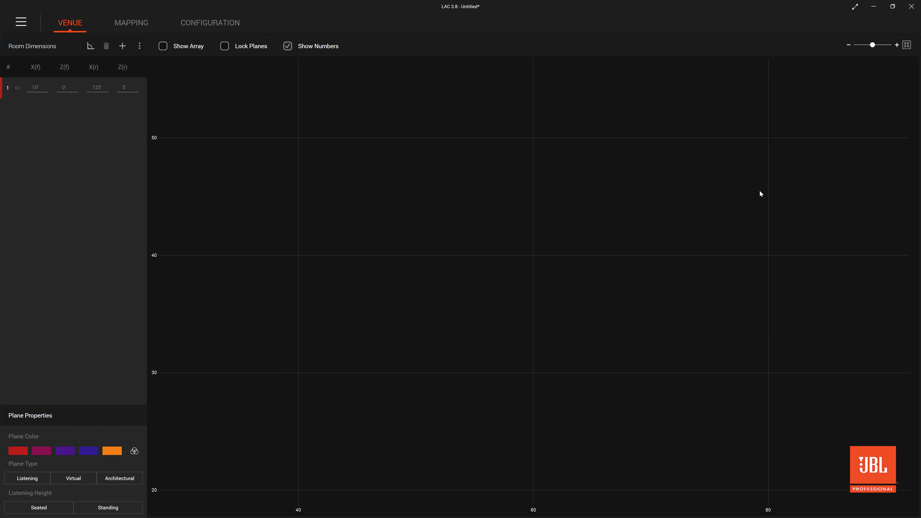
left_click_drag(872, 44, 834, 65)
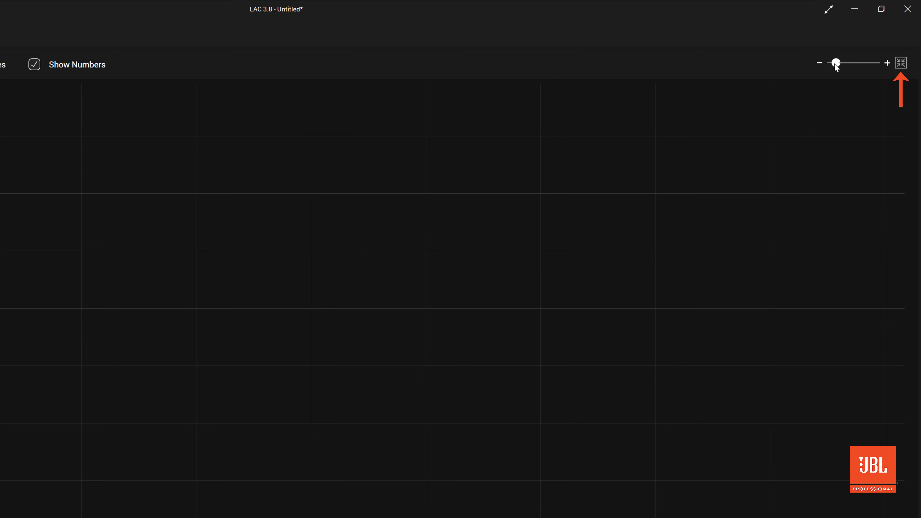
left_click(901, 63)
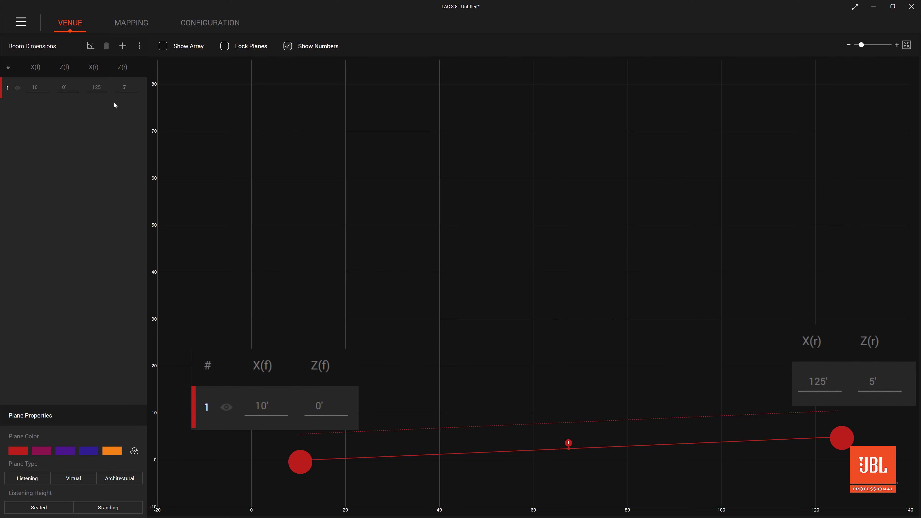
Set plane 1's rear point to X 50' and Z 0', making a flat 10'–50' floor.
left_click(98, 89)
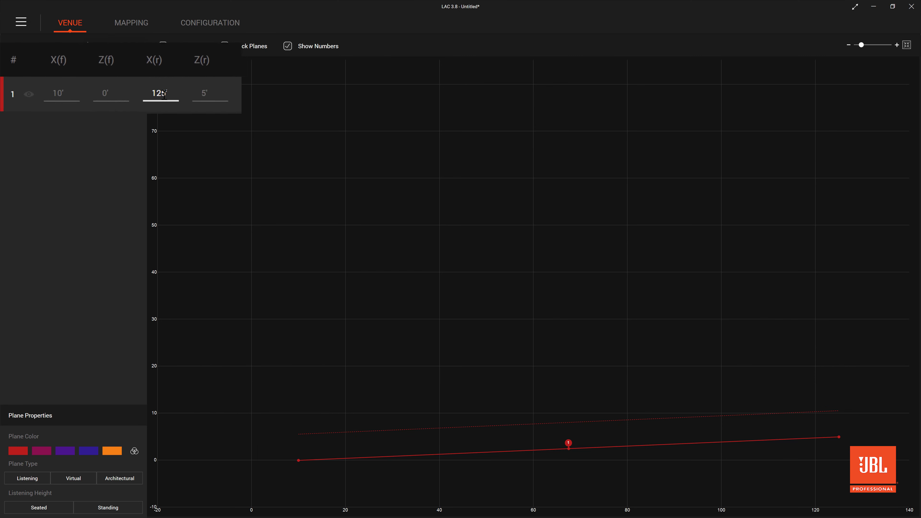
type("5")
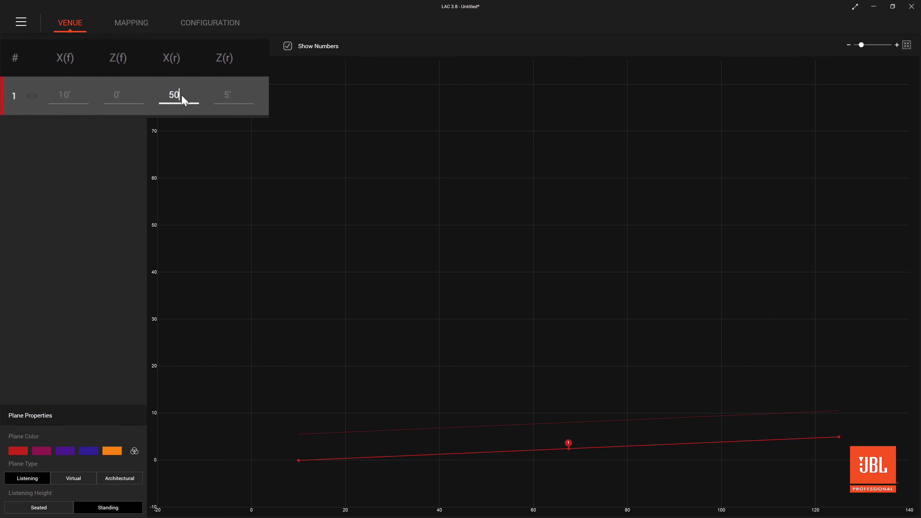
type("0")
key("Tab")
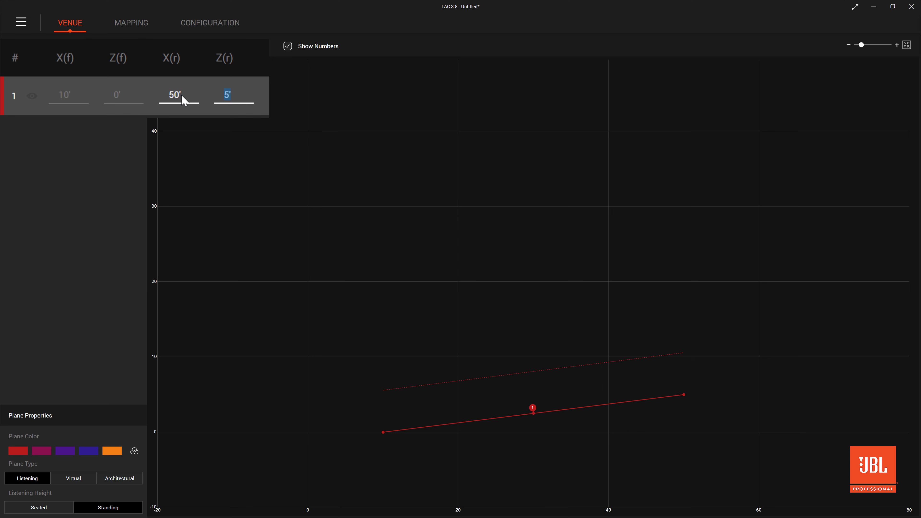
type("0")
key("Return")
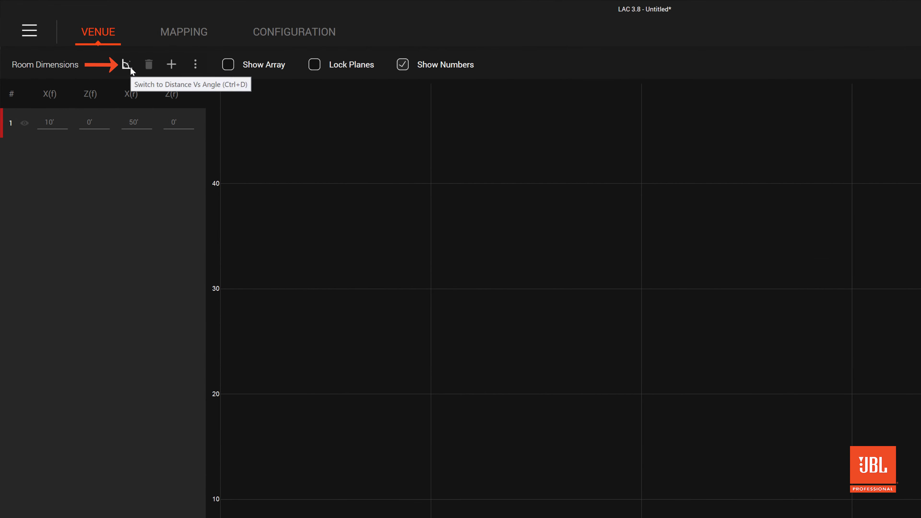
Set the range finder location height to 5', then return plane coordinates to X/Z display.
left_click(127, 64)
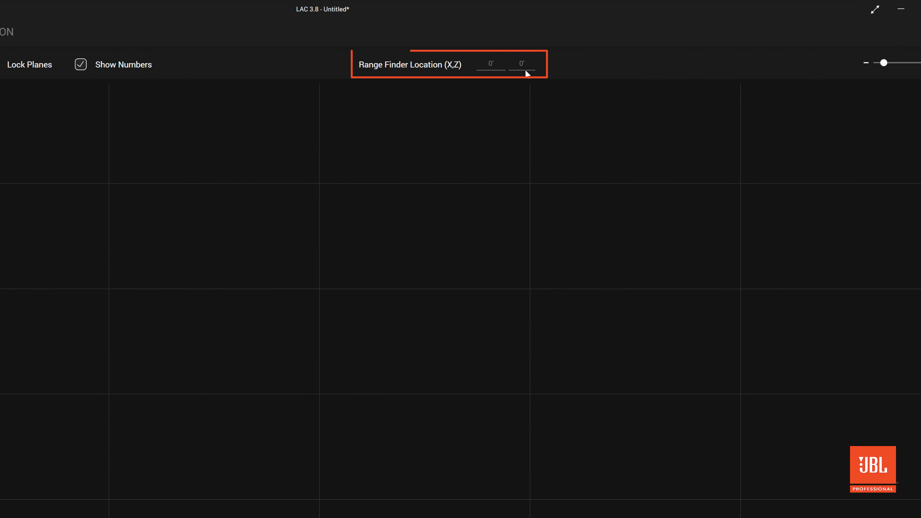
type("5")
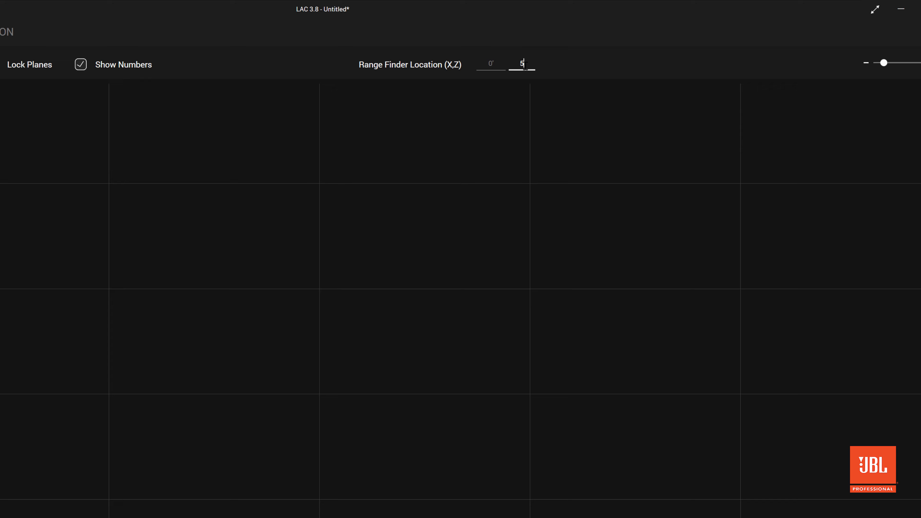
key("Return")
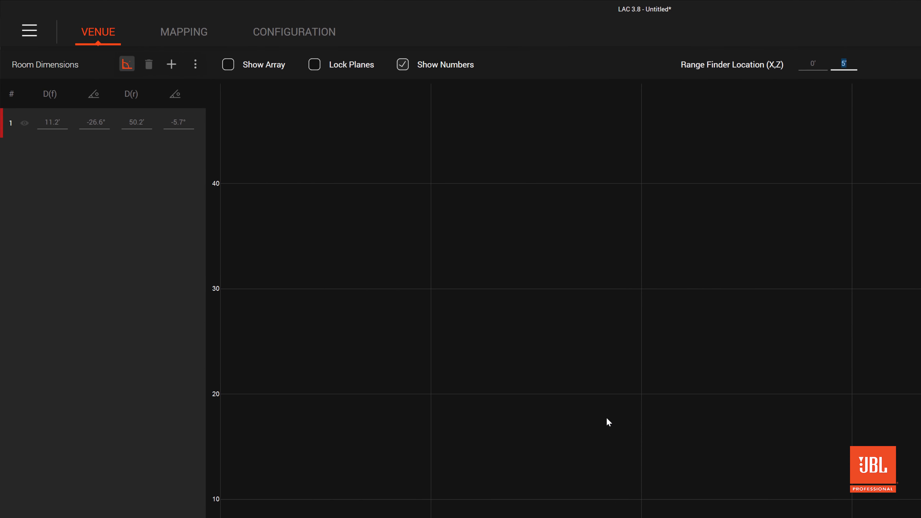
left_click(131, 66)
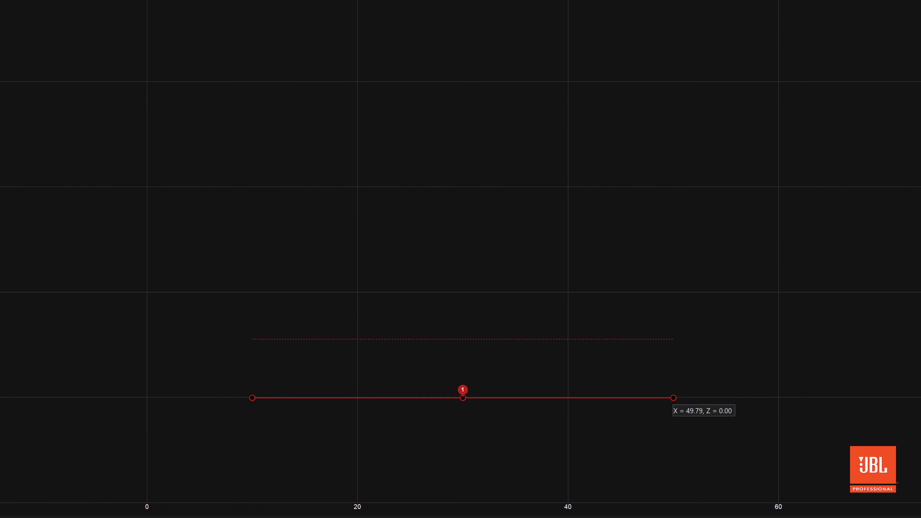
Drag plane 1 inward, left and down so it spans -18.3' to 9.1' at about -7.5'.
left_click_drag(672, 397, 540, 400)
mouse_move(398, 396)
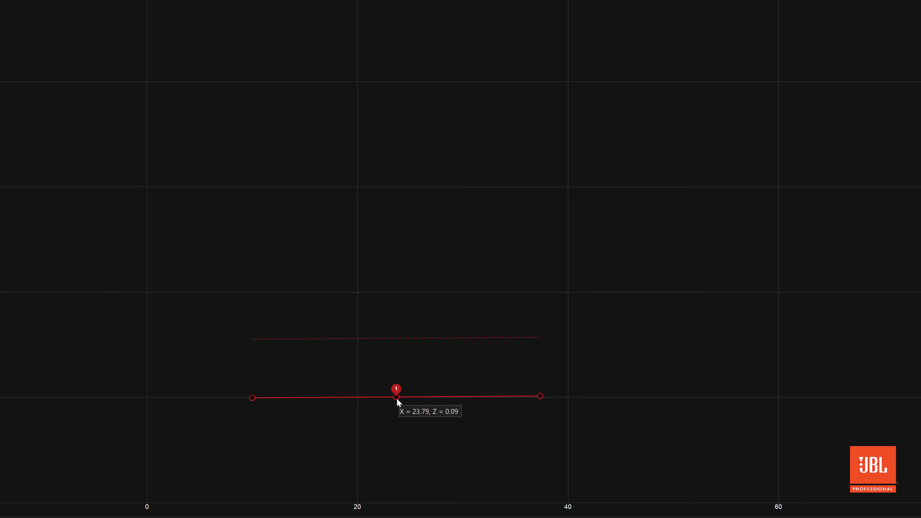
left_click_drag(397, 399, 240, 440)
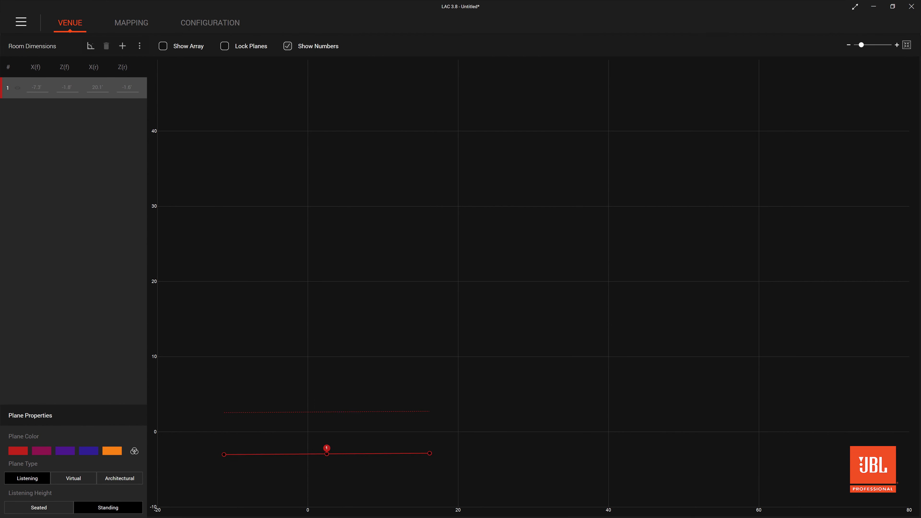
left_click_drag(326, 454, 273, 488)
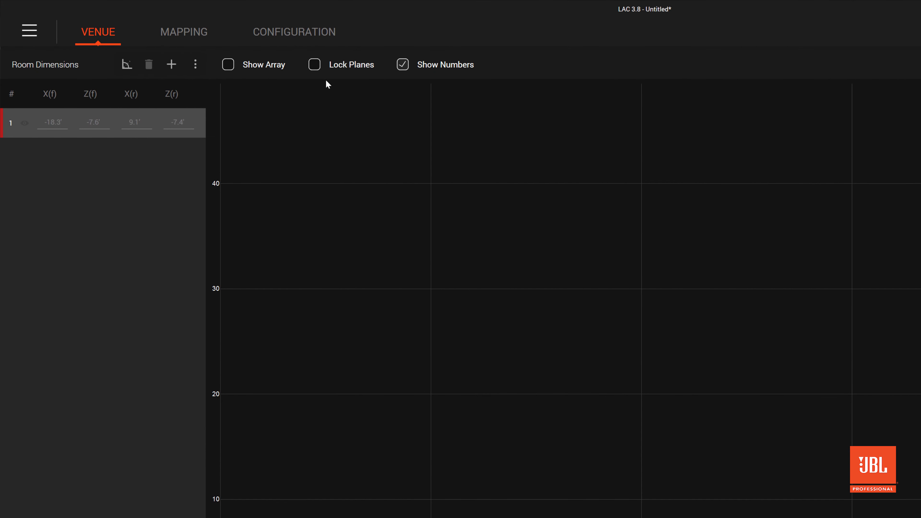
Lock the planes and add plane 2 continuing from 9.1' to 41.9' at -7.4'.
left_click(314, 67)
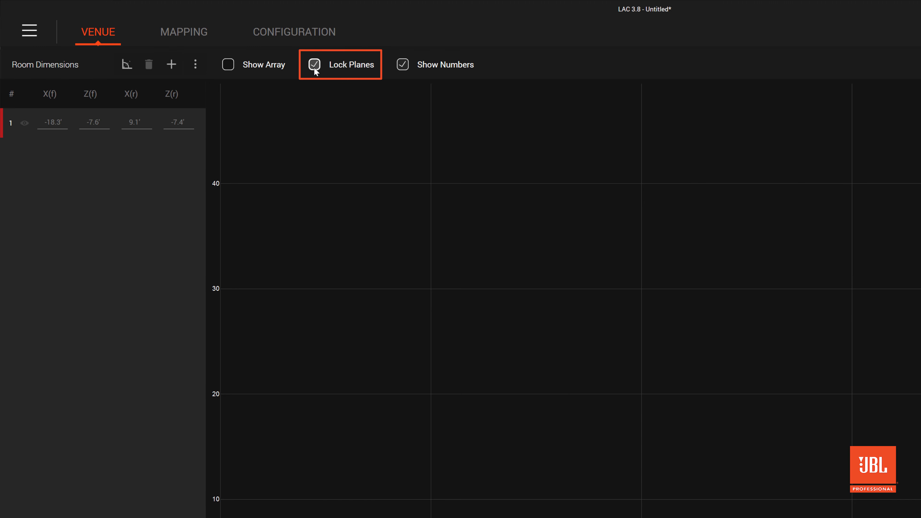
left_click(170, 65)
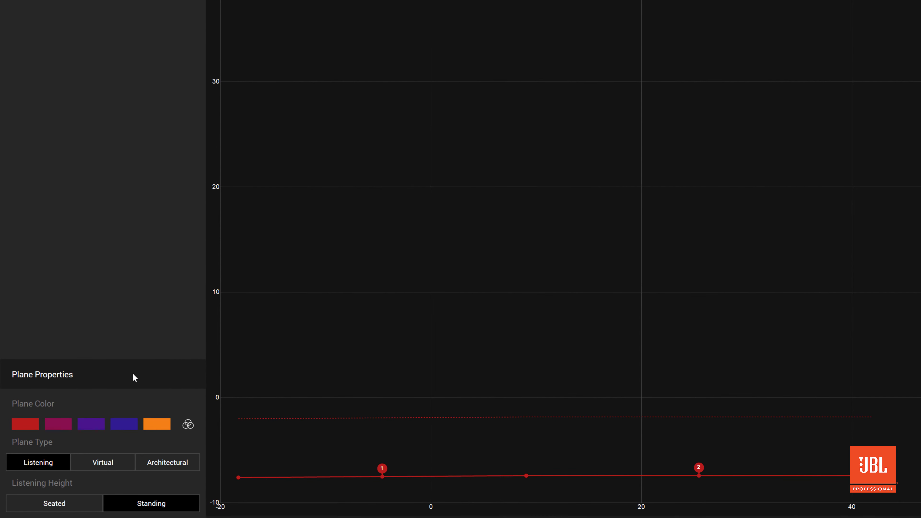
Colour plane 2 light salmon from the Default Colors palette.
left_click(159, 424)
left_click(187, 425)
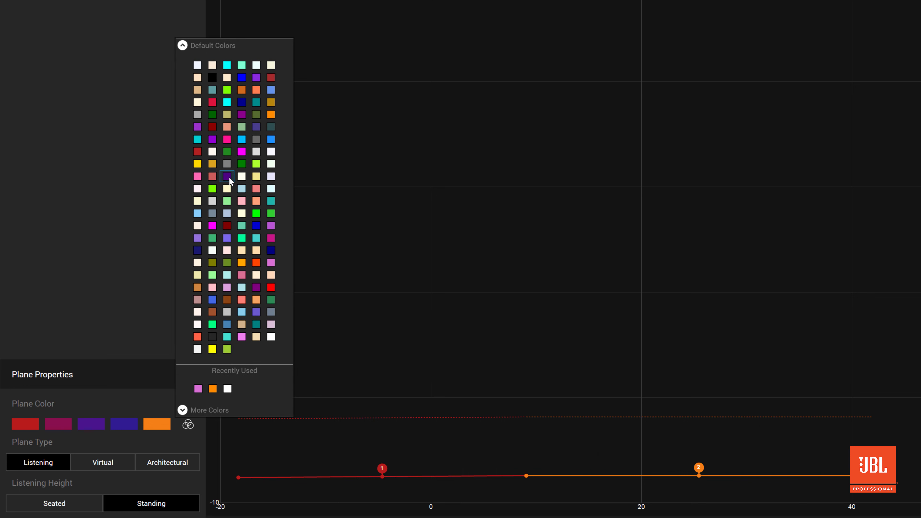
left_click(252, 201)
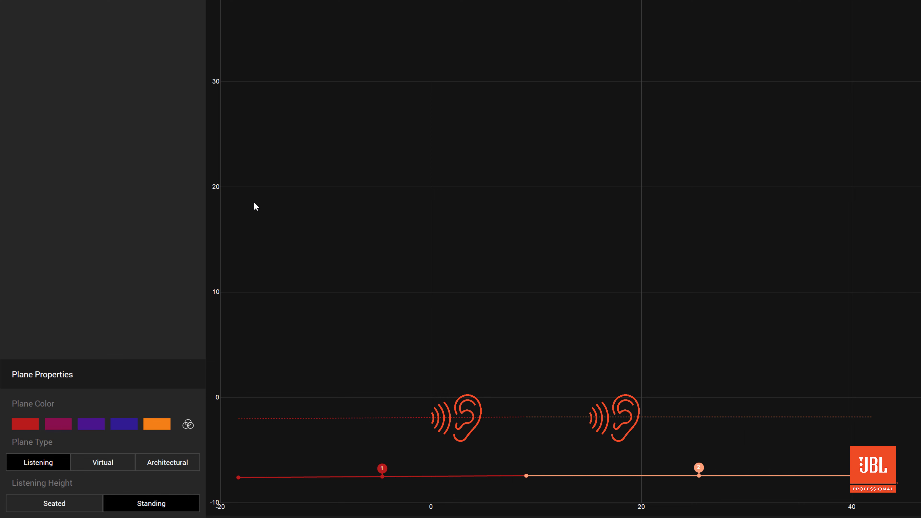
Switch plane 2's listening height to Seated, then back to Standing.
left_click(79, 507)
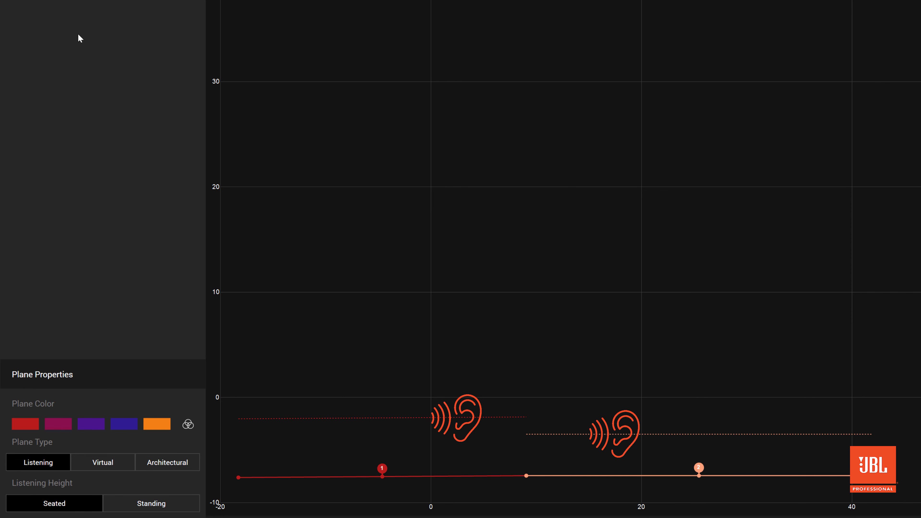
left_click(151, 503)
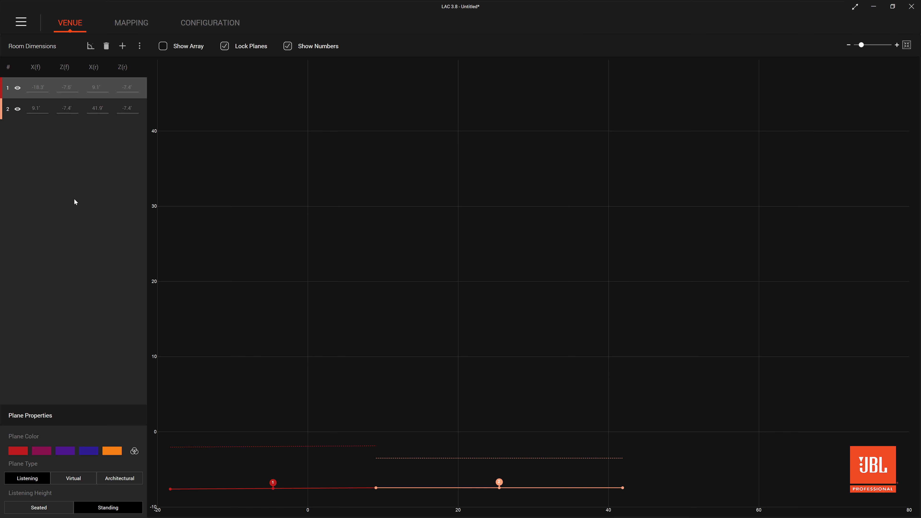
Make plane 1 seated, running from 10', 0' to 80', 8.5'.
left_click(56, 508)
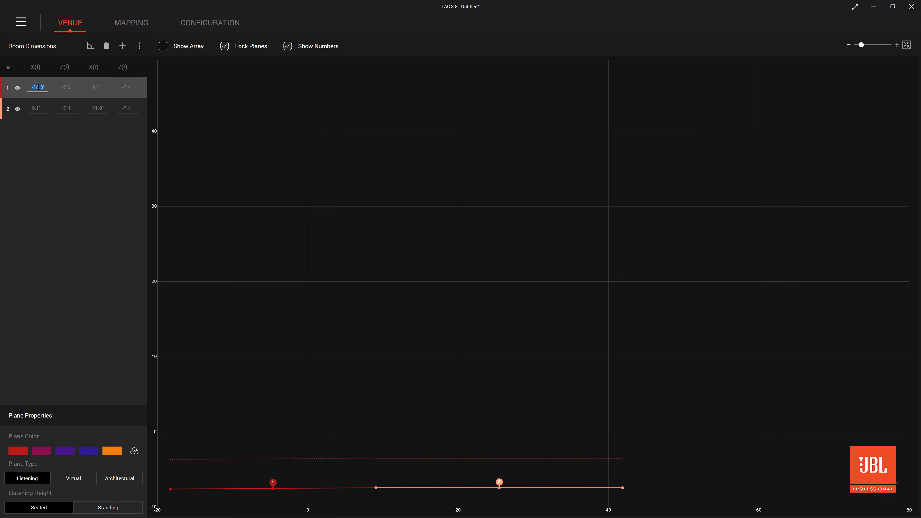
type("10")
key("Tab")
type("0")
key("Tab")
type("8")
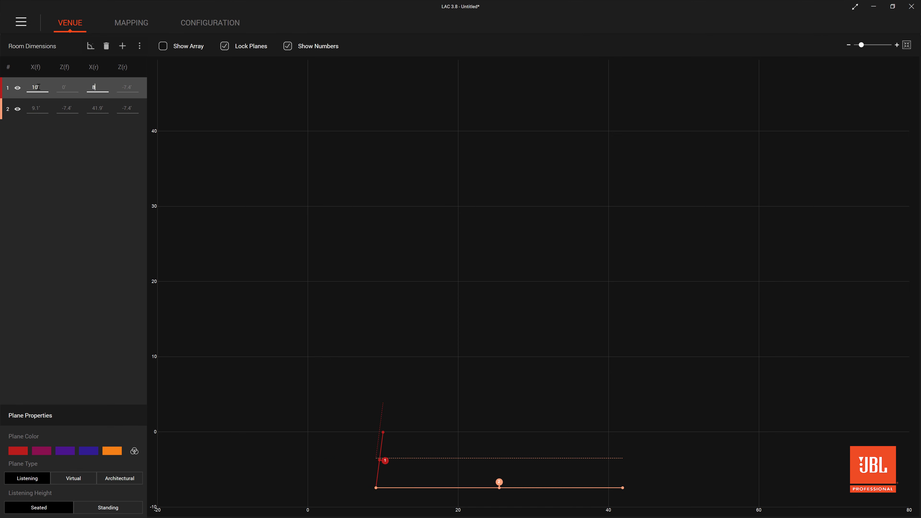
type("0")
key("Tab")
type("8.5")
key("Return")
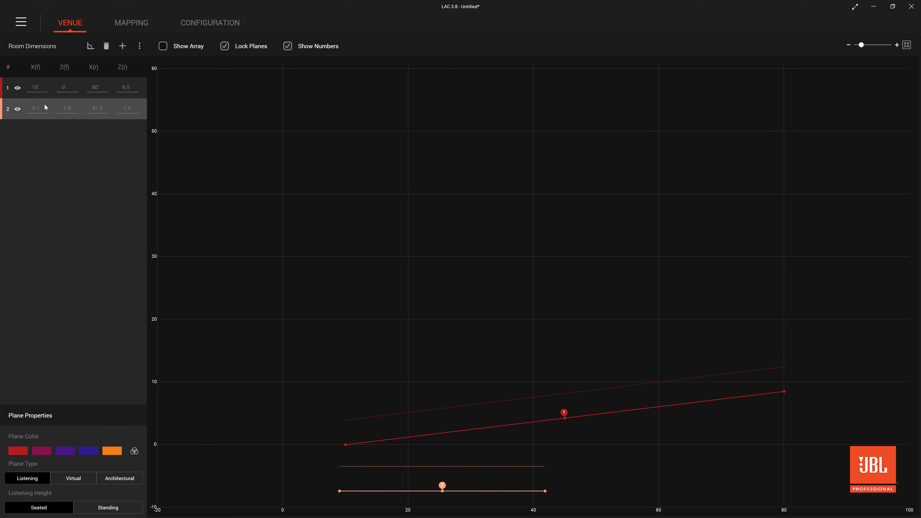
Set plane 2 to run from 46', 18' up to 68', 27.5'.
left_click(41, 114)
type("46")
key("Tab")
type("18")
key("Tab")
type("68")
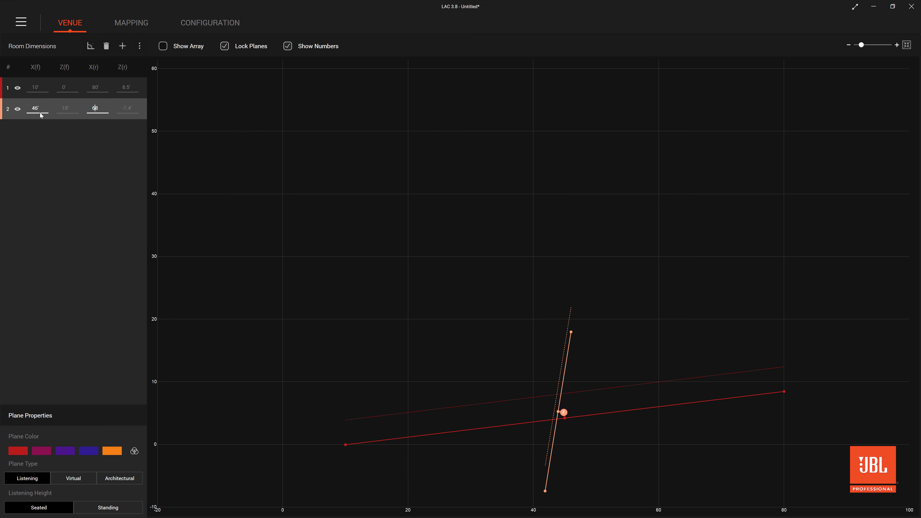
key("Tab")
type("27.5")
key("Return")
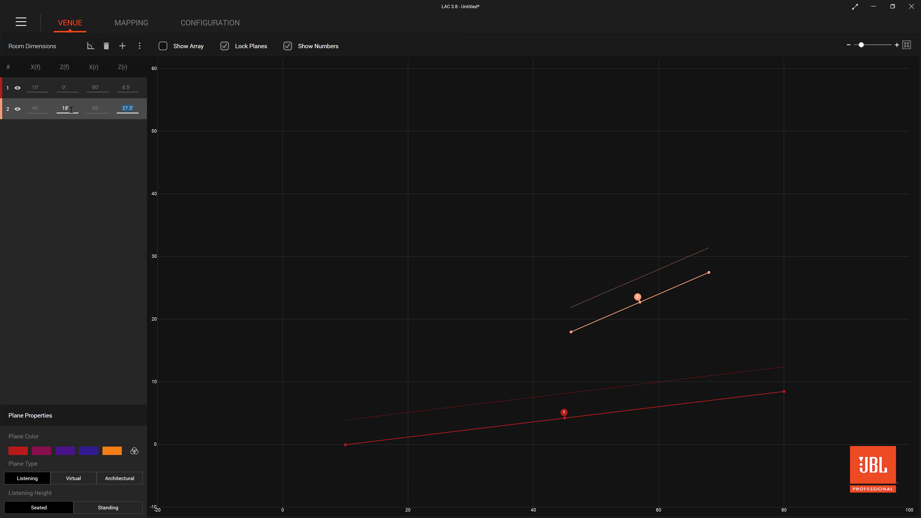
Add plane 3 as an orange Architectural plane.
left_click(122, 46)
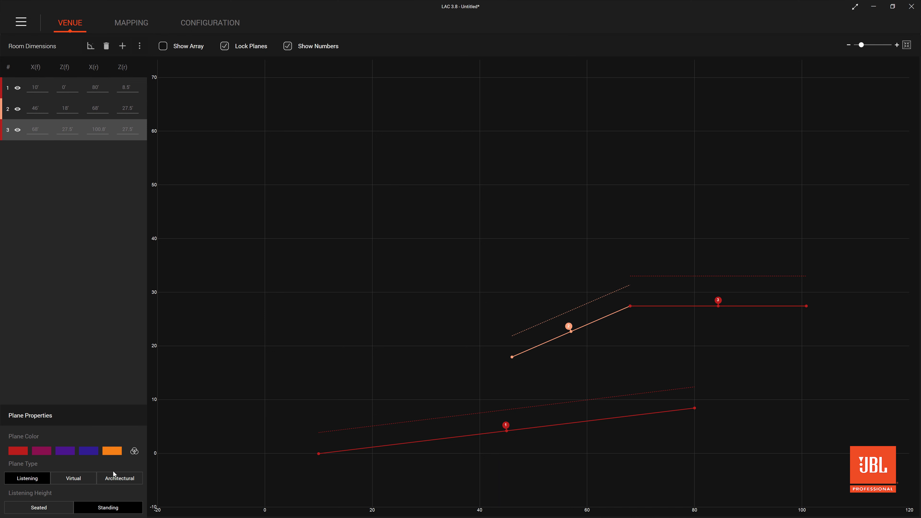
left_click(116, 481)
left_click(113, 453)
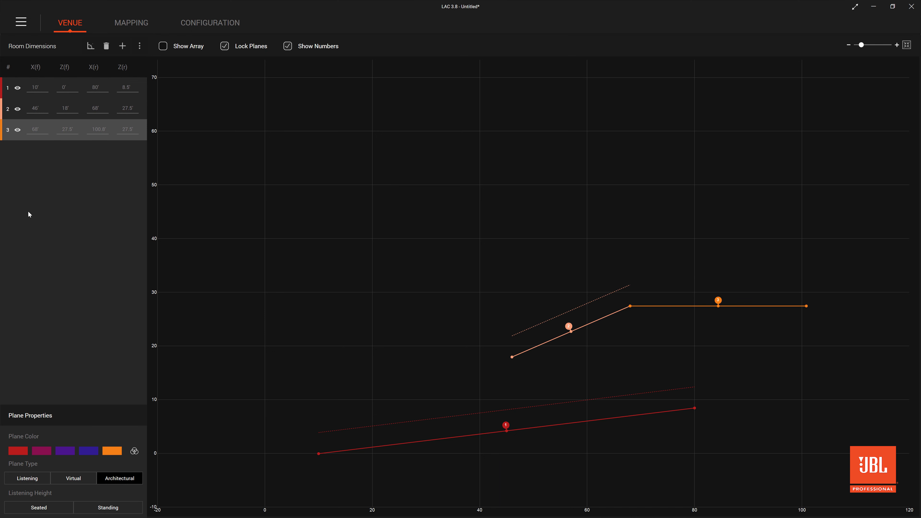
Stand plane 3 vertically at X 45' from 17.5' to 21.5', and recolour plane 2 red.
double_click(38, 130)
type("45")
key("Tab")
type("17.5")
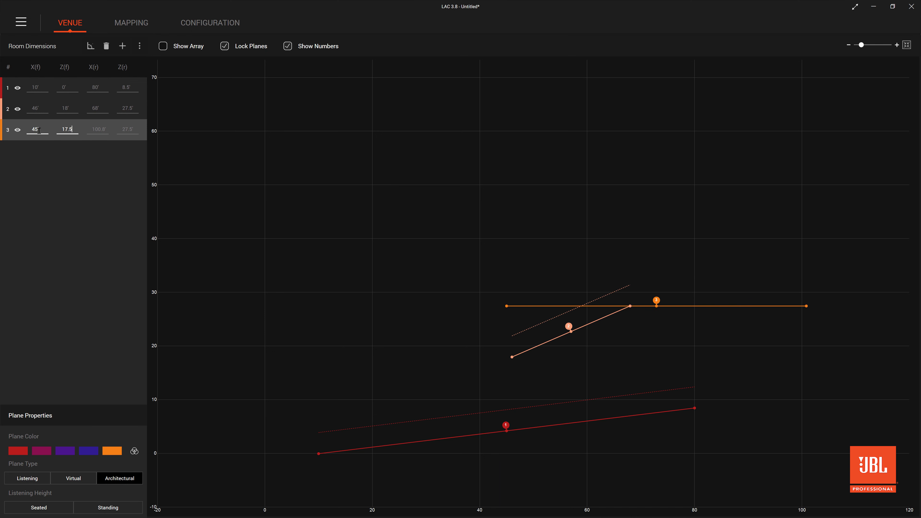
key("Tab")
type("456")
key("Tab")
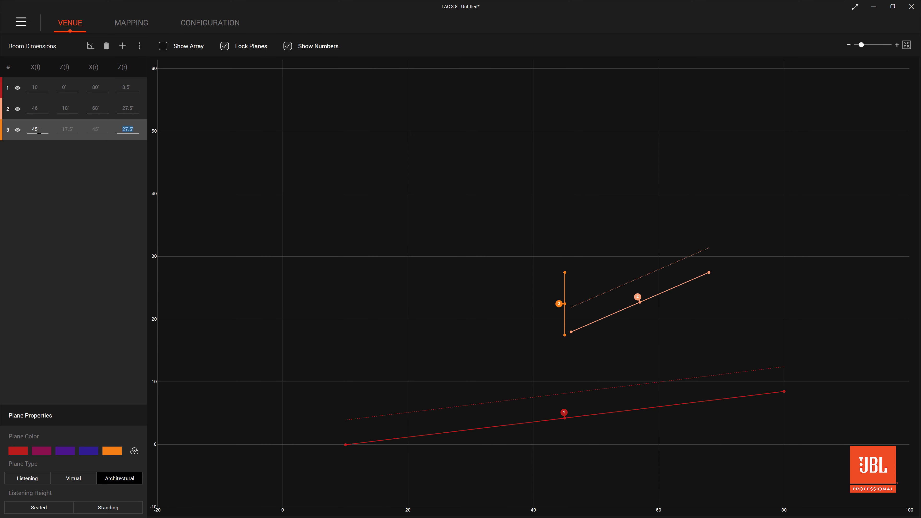
type("21.5")
key("Return")
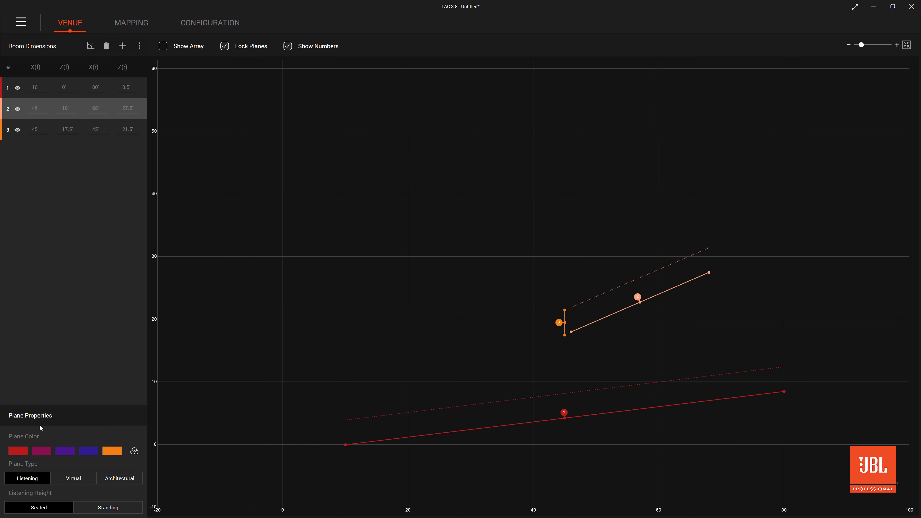
left_click(18, 450)
left_click(38, 108)
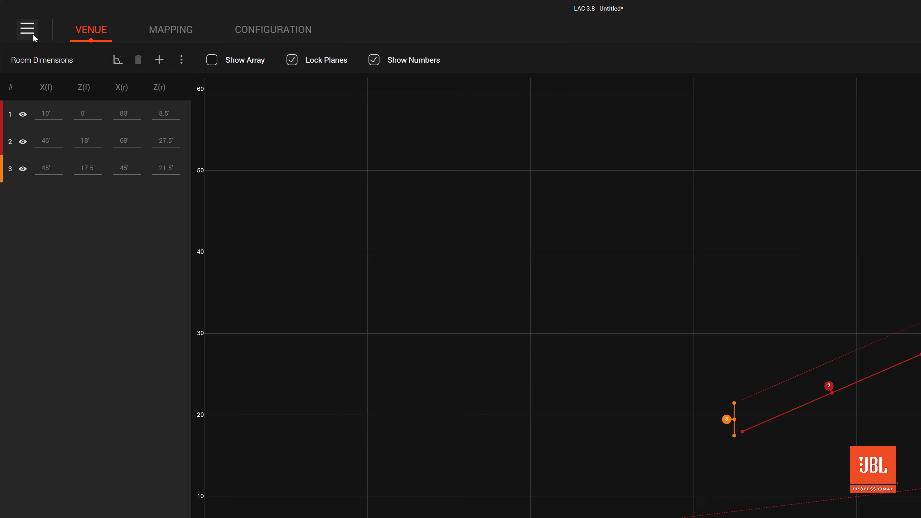
Save the project under the file name 'LAC Training Video 2'.
left_click(29, 29)
left_click(46, 127)
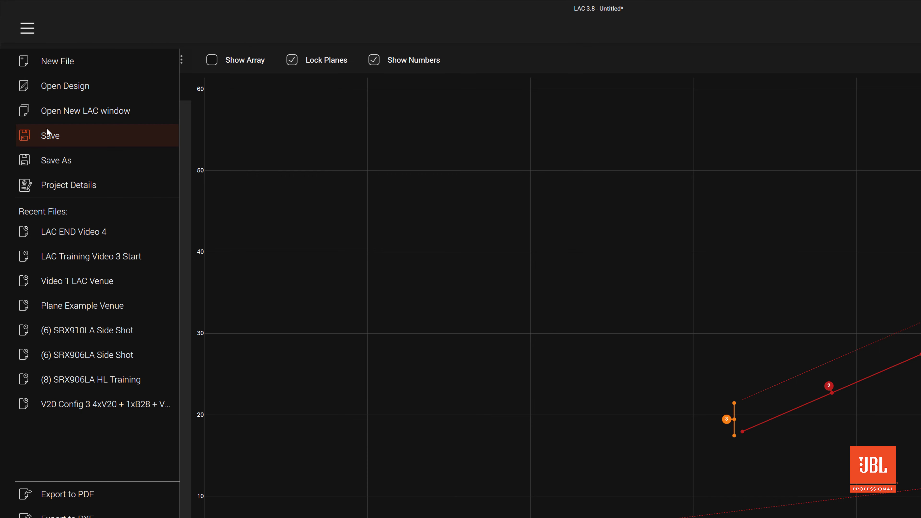
type("LAC Training Video 2")
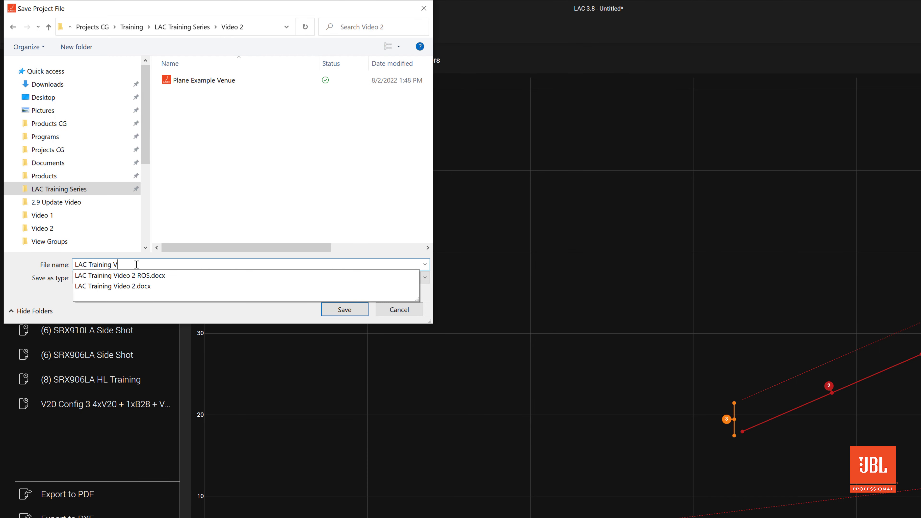
left_click(345, 310)
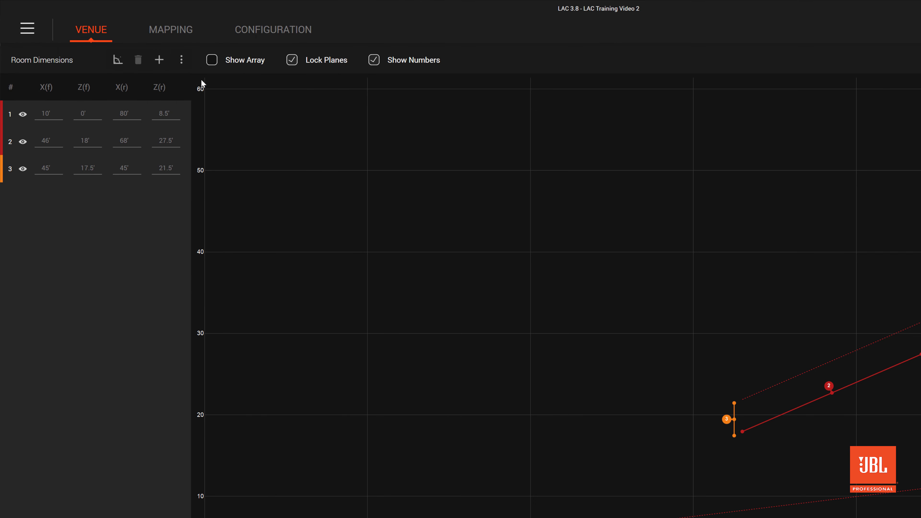
Export the venue to a .gcf file named 'LAC Training Video 2 Geometry'.
left_click(185, 61)
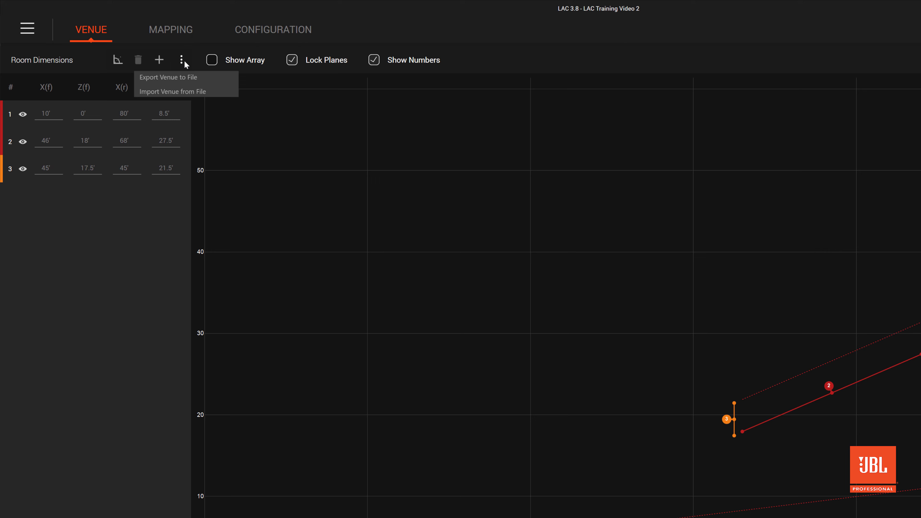
left_click(182, 76)
left_click(165, 265)
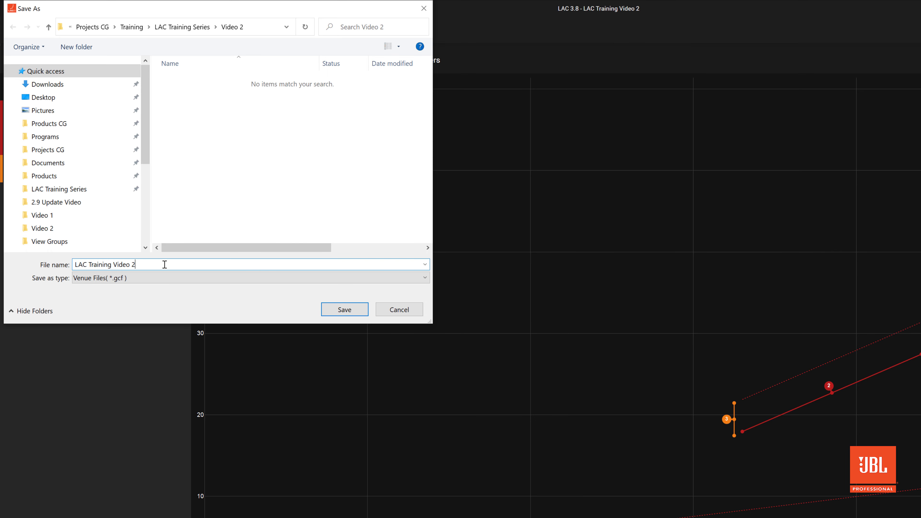
type("Geometry")
left_click(339, 311)
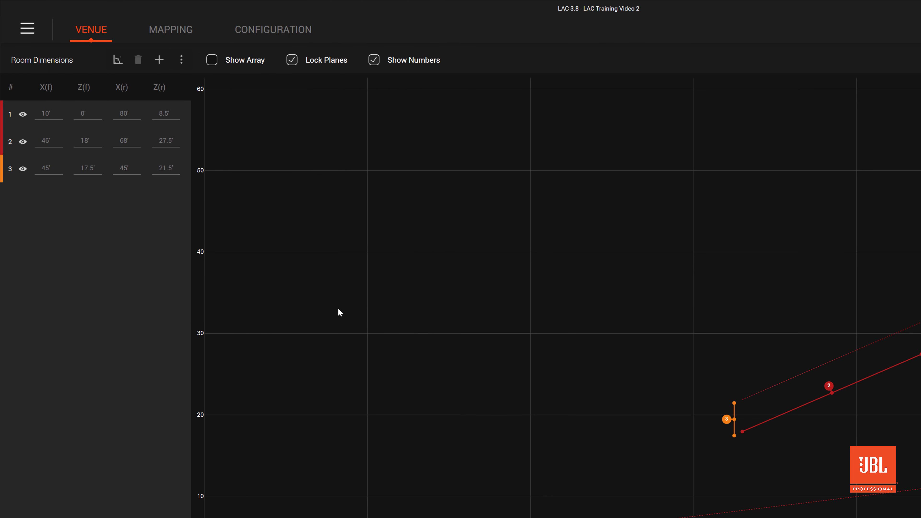